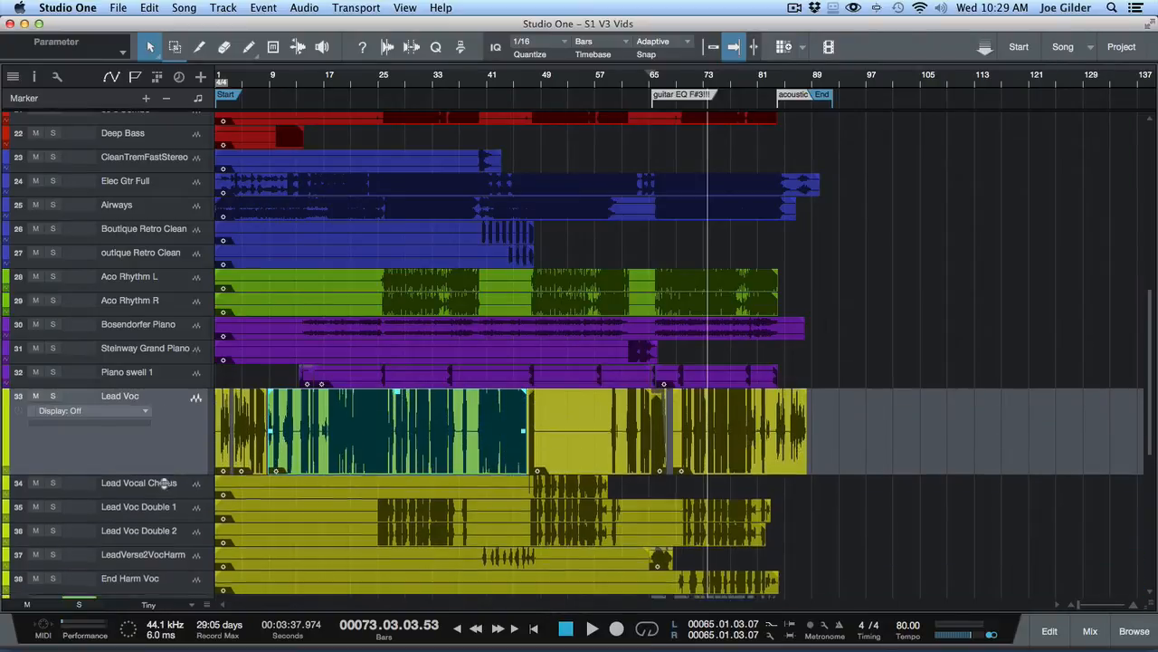
Return to the song start and select the first clip on the Lead Voc track.
key(comma)
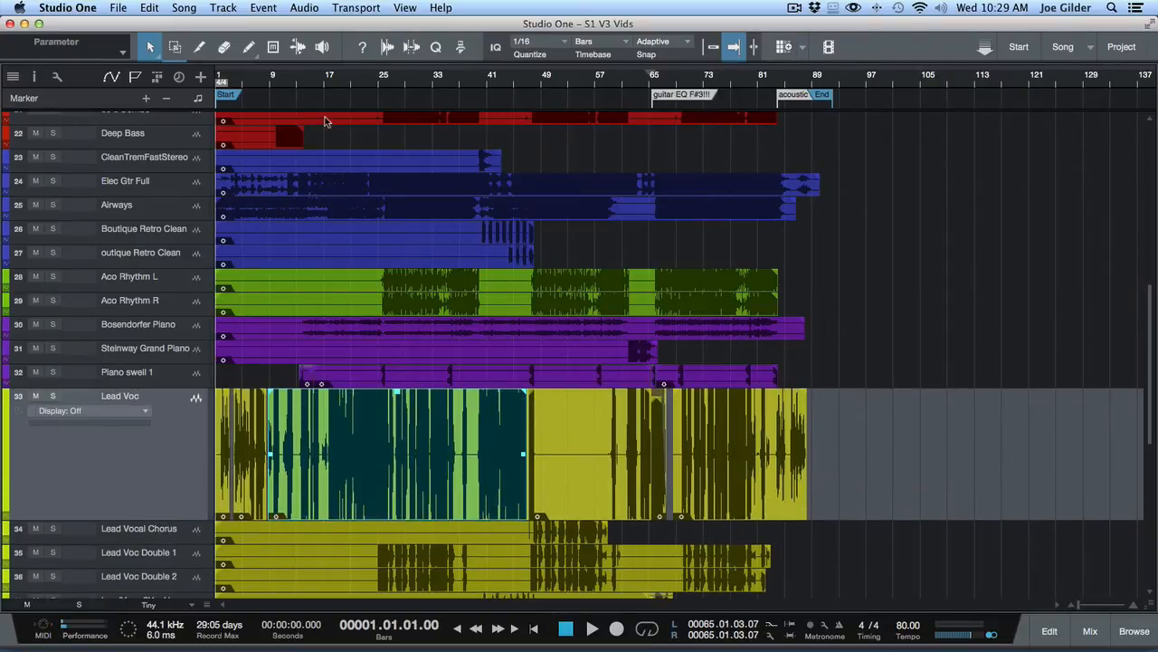
drag(238, 81, 249, 147)
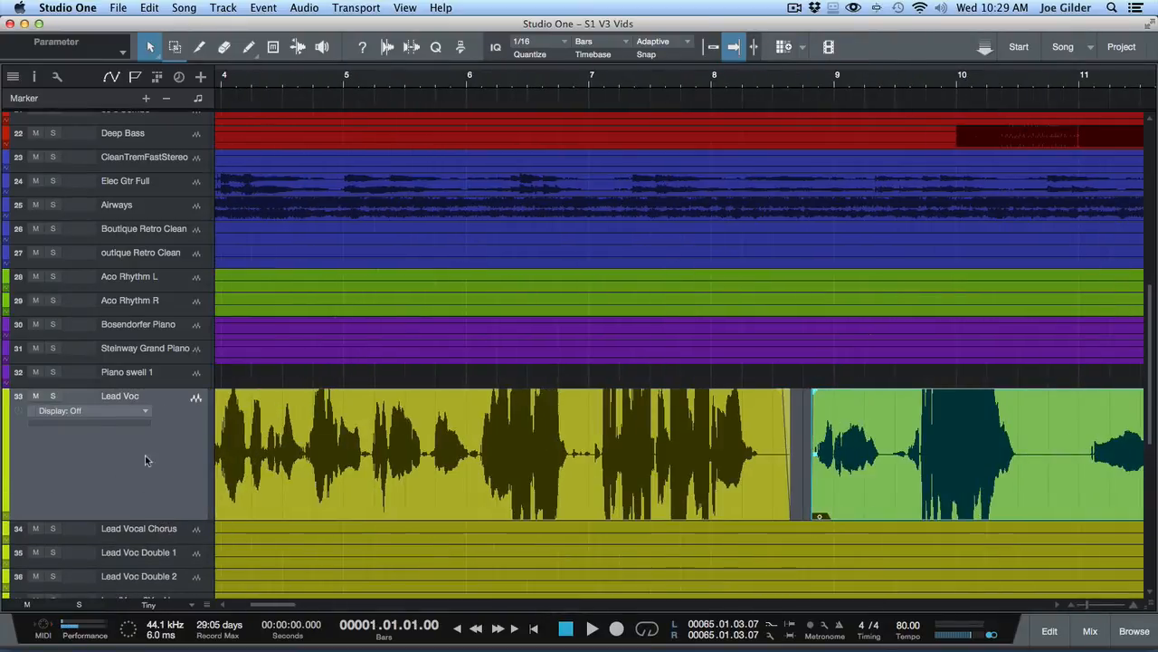
scroll(298, 422, left, 3)
click(366, 435)
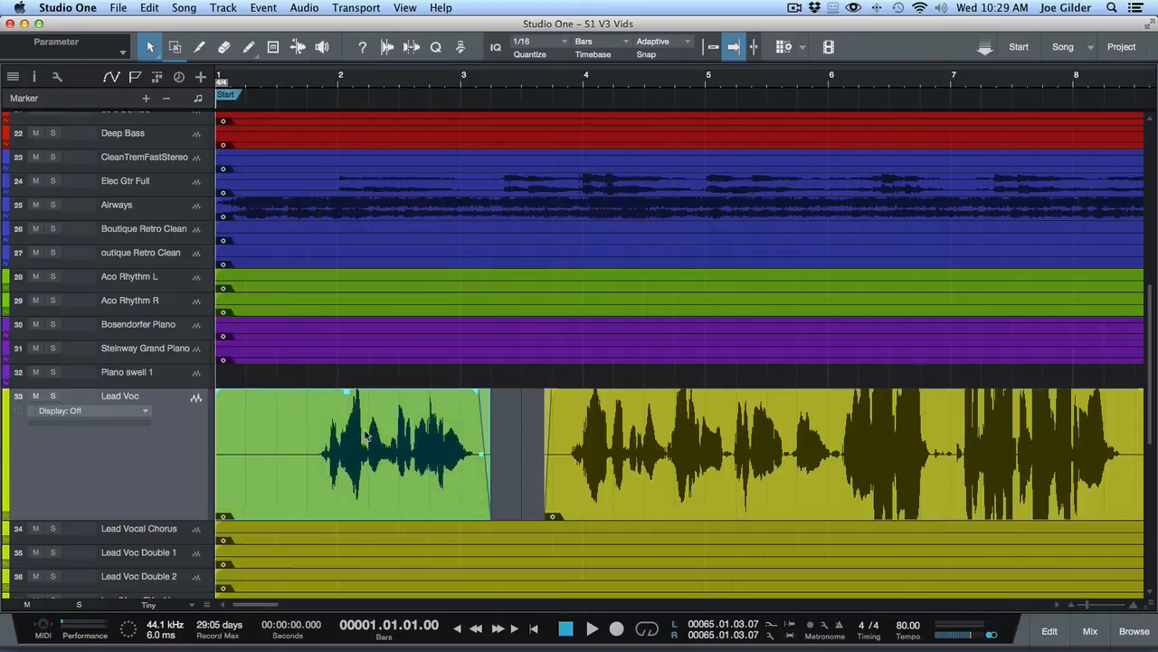
Show the PreSonus effects in the browser and solo the Lead Voc track.
key(F5)
key(7)
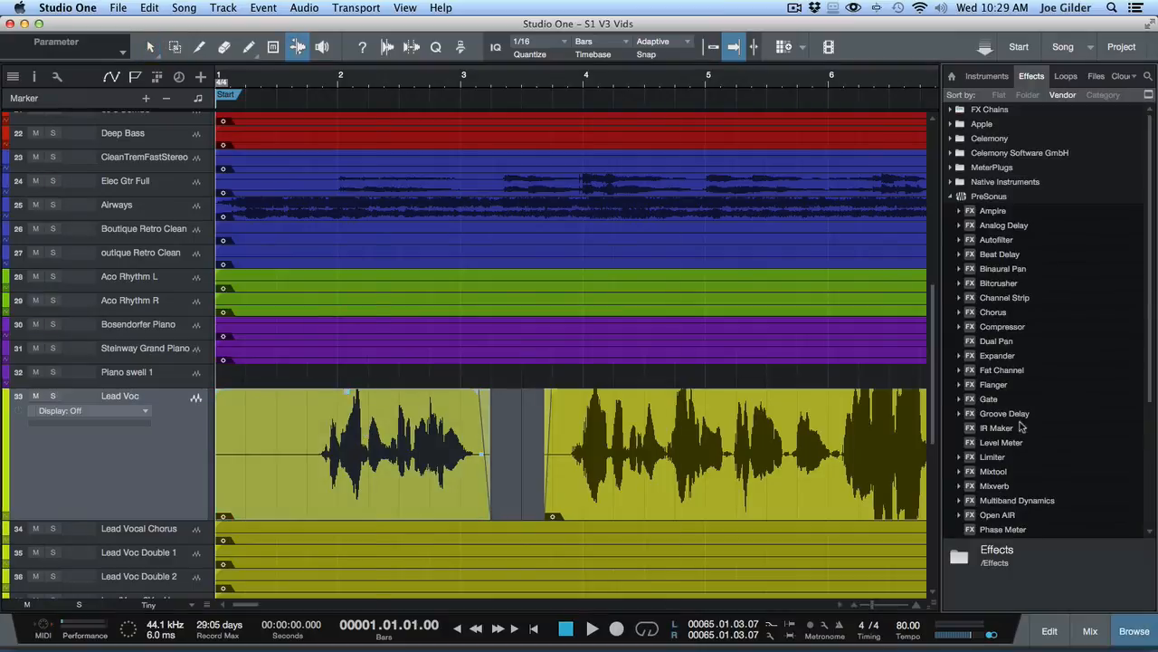
scroll(1013, 425, down, 5)
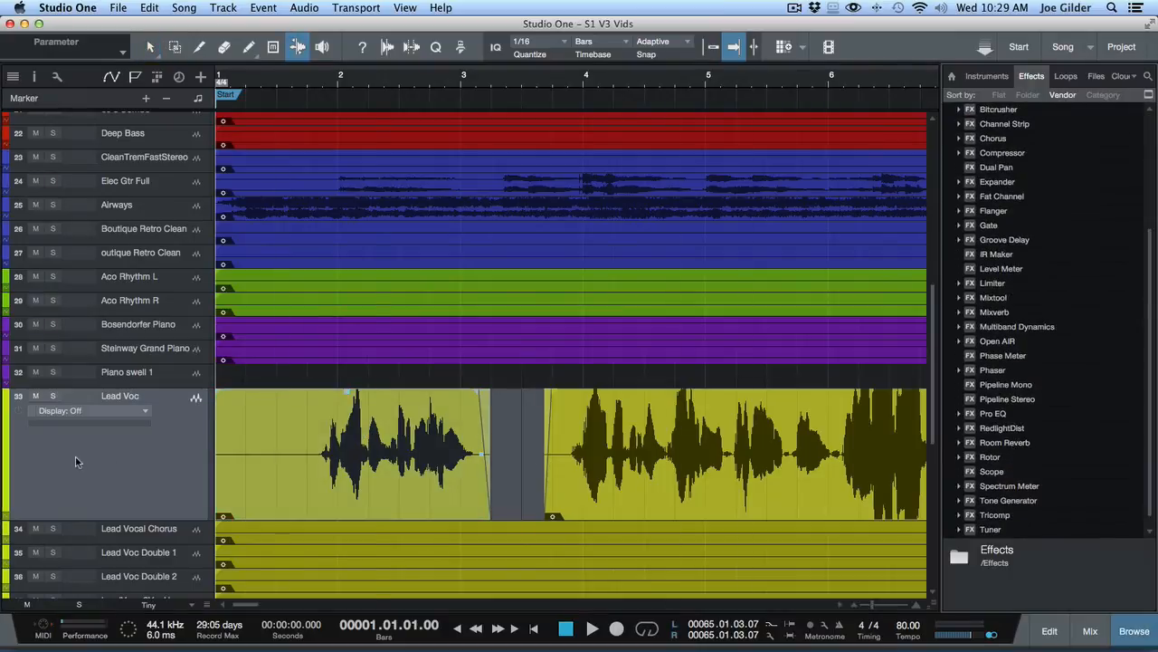
click(53, 396)
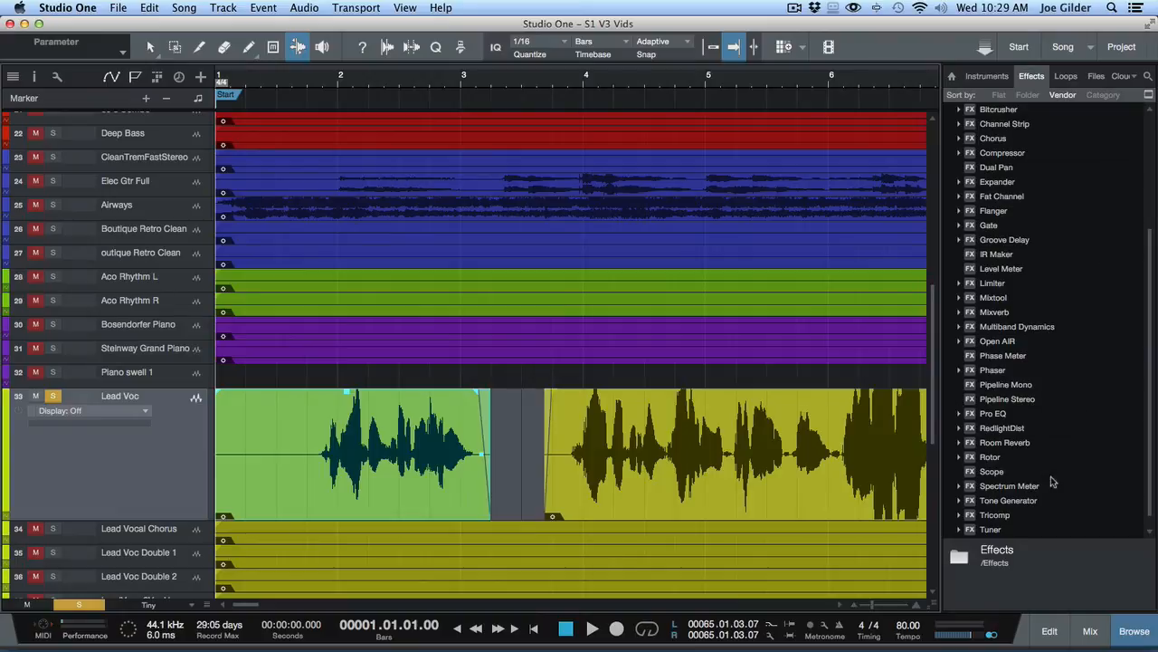
Insert the RedlightDist effect on the Lead Voc track and move its window clear of the vocal clips.
scroll(1034, 494, down, 1)
scroll(1026, 392, up, 1)
drag(990, 435, 342, 461)
drag(584, 106, 496, 107)
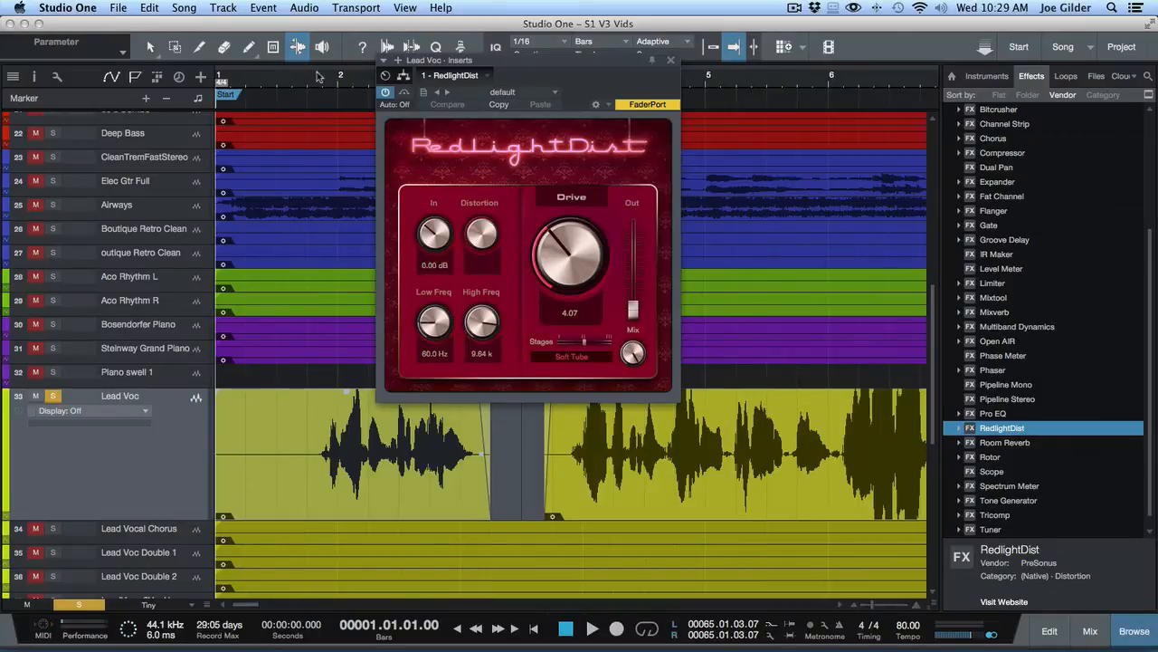
Play back the opening Lead Voc phrase through RedlightDist's default settings from just before bar 2, with the arrow tool active.
click(150, 47)
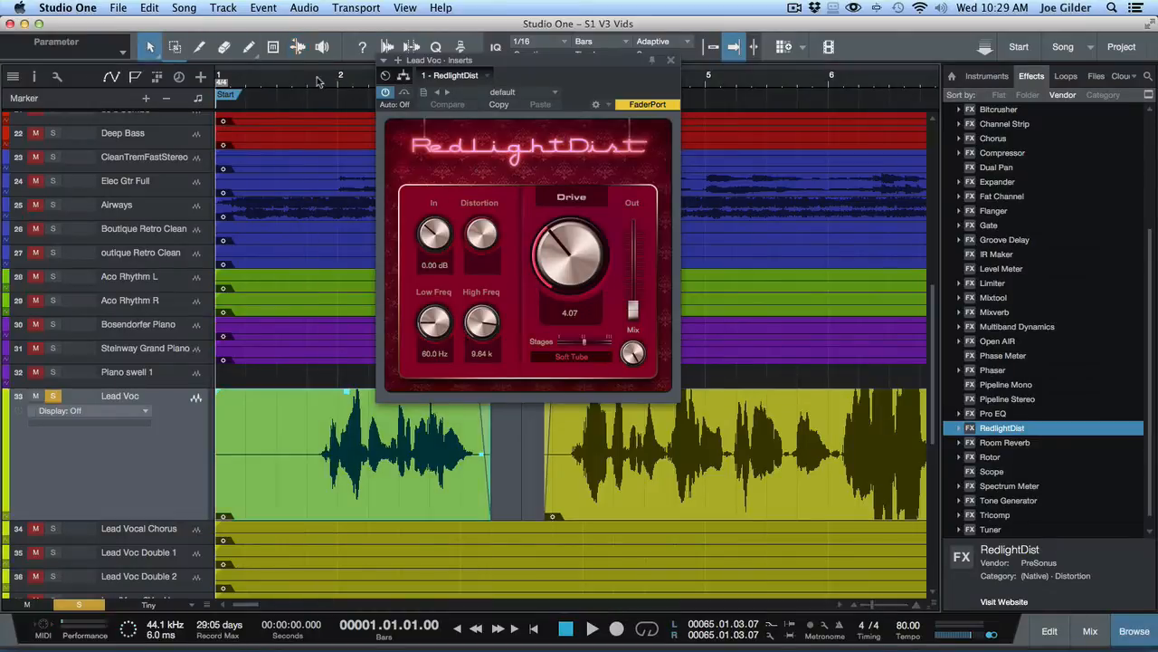
click(311, 81)
key(space)
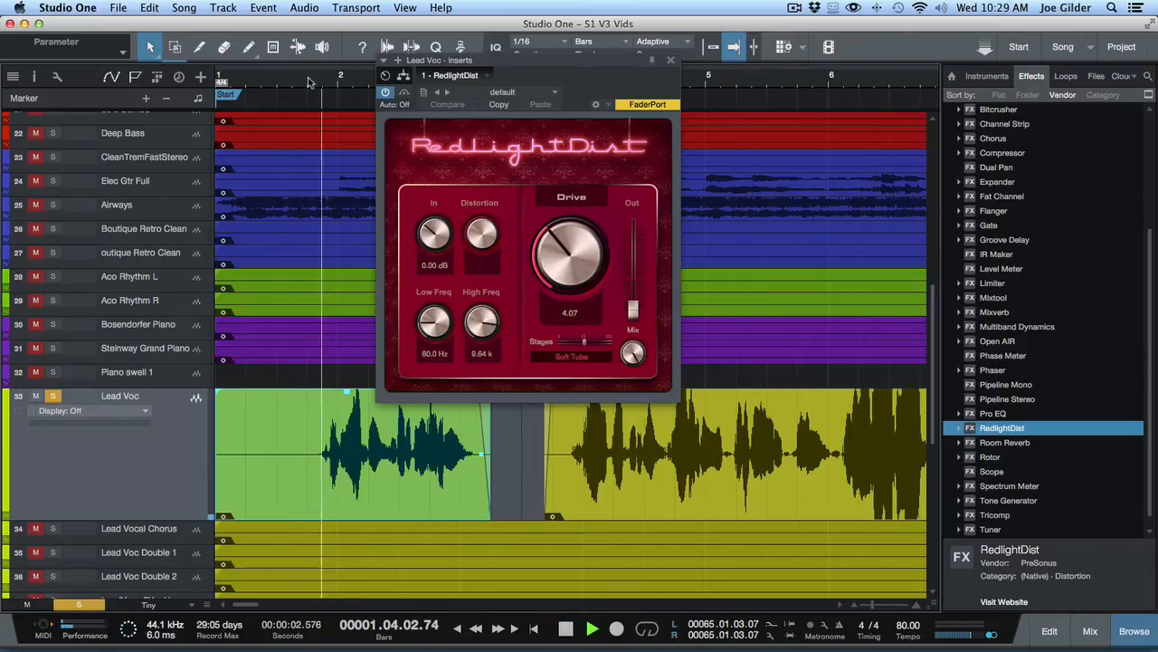
key(space)
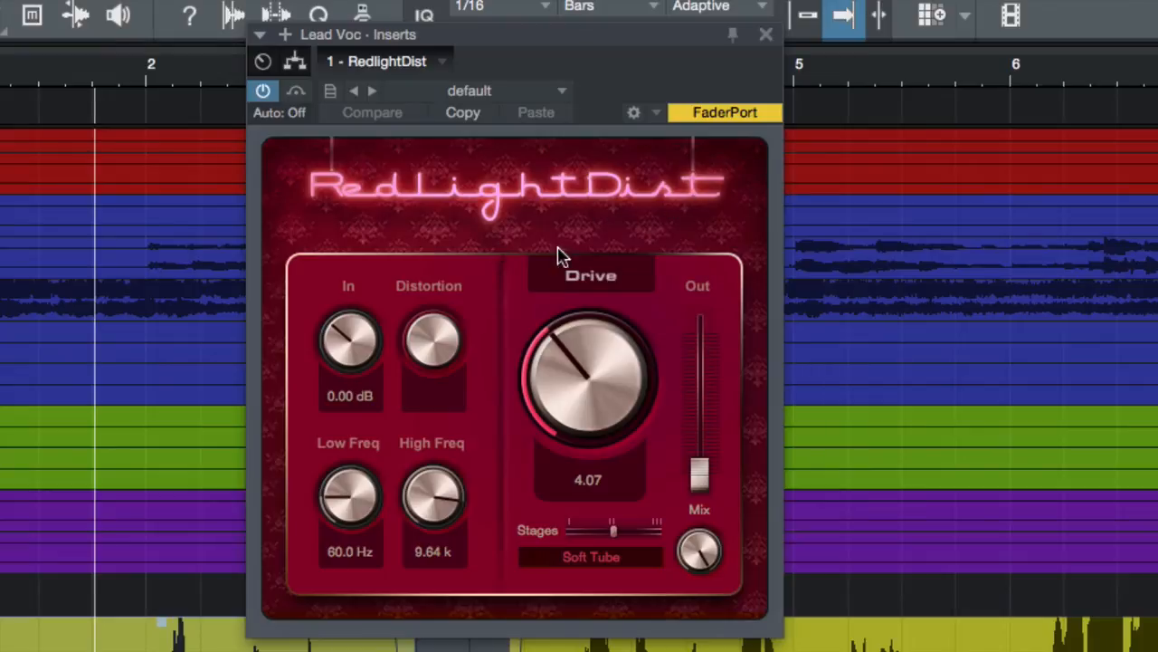
Set RedlightDist's Drive to 5.61, In to 0.36 dB, Low Freq to 102 Hz and High Freq to 16.00 k.
drag(599, 393, 590, 359)
mouse_move(357, 333)
mouse_down()
mouse_move(346, 313)
mouse_move(350, 328)
mouse_up()
drag(366, 500, 319, 371)
drag(429, 488, 302, 435)
drag(344, 487, 339, 464)
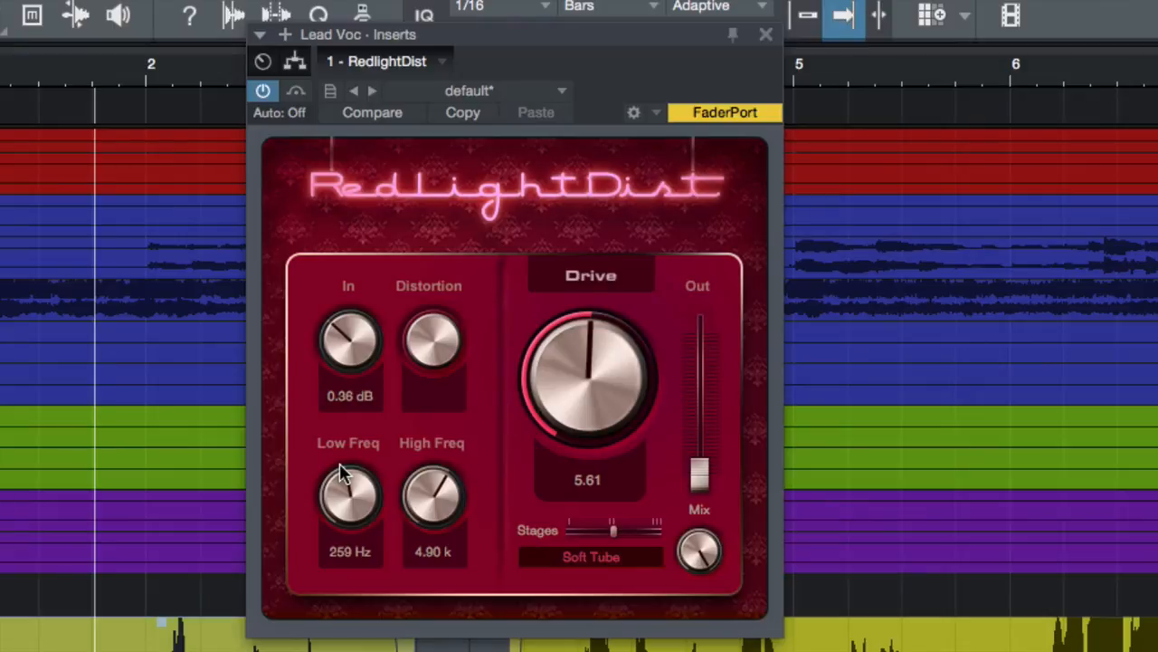
drag(342, 473, 352, 651)
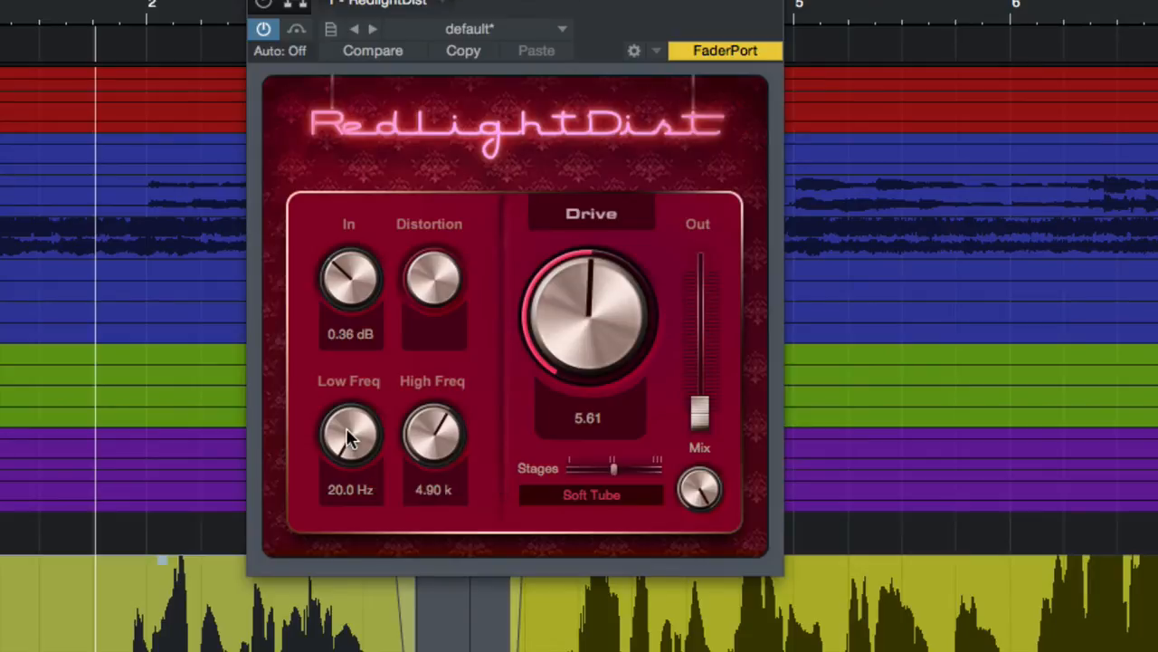
drag(346, 427, 306, 322)
drag(430, 429, 401, 259)
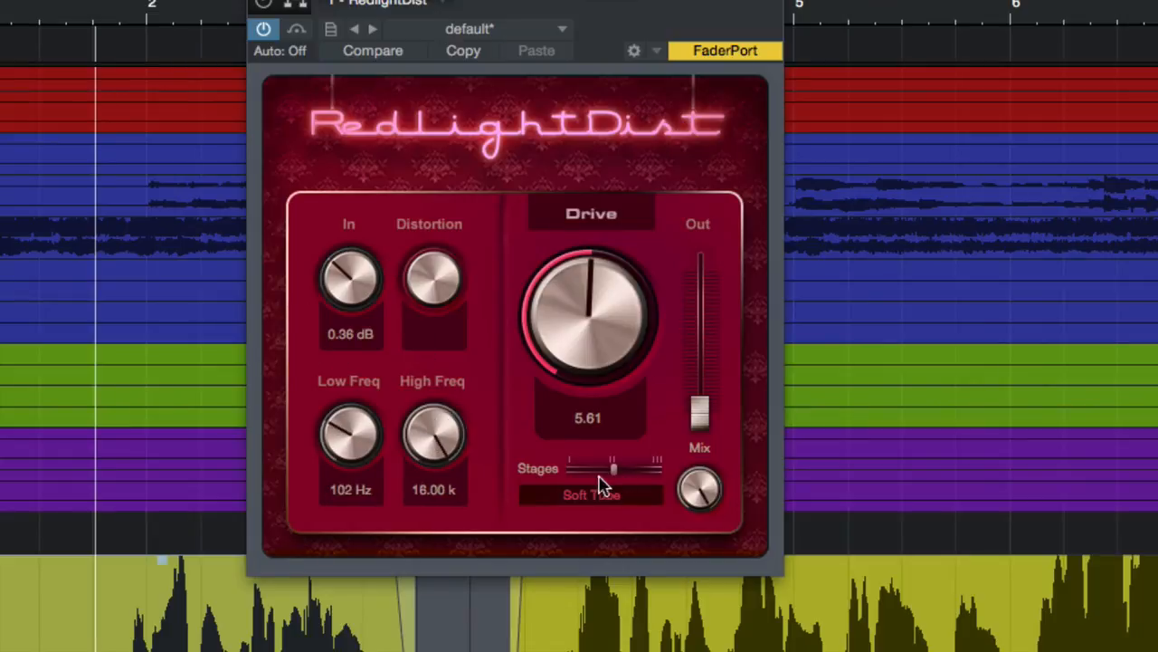
Change the distortion type to Hard Tube with Distortion 3.90 and Drive 4.45, and raise the Out level slightly.
mouse_move(615, 472)
mouse_down()
mouse_move(574, 473)
mouse_move(651, 473)
mouse_move(569, 480)
mouse_move(666, 473)
mouse_move(580, 474)
mouse_move(659, 475)
mouse_move(582, 473)
mouse_move(616, 471)
mouse_up()
click(589, 503)
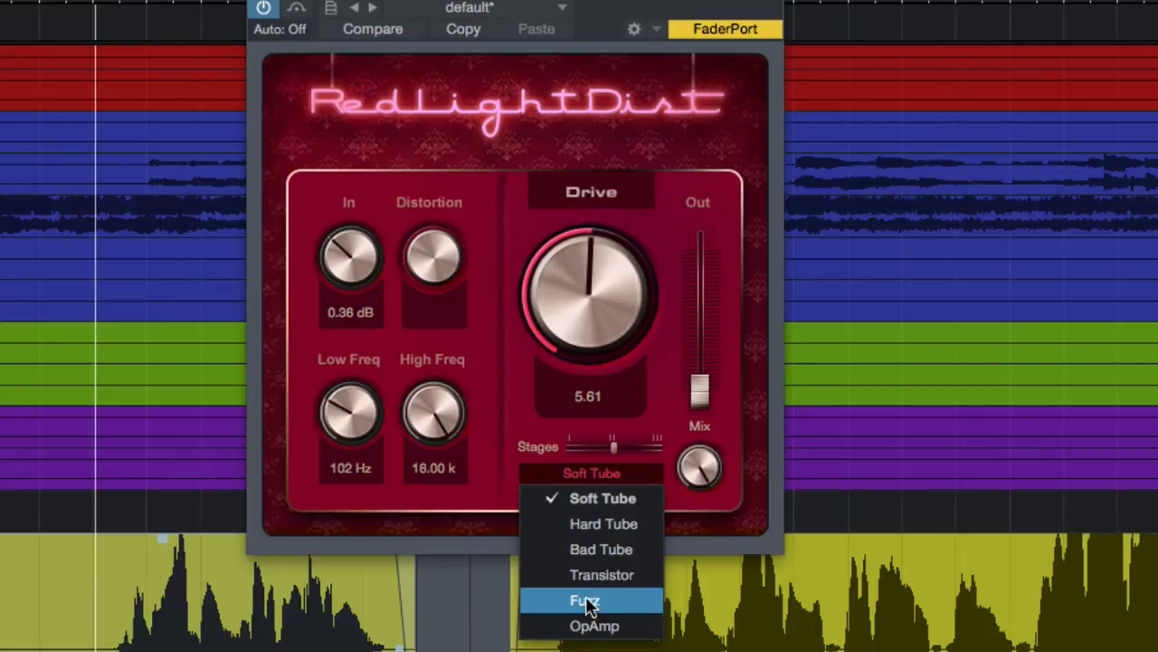
click(616, 528)
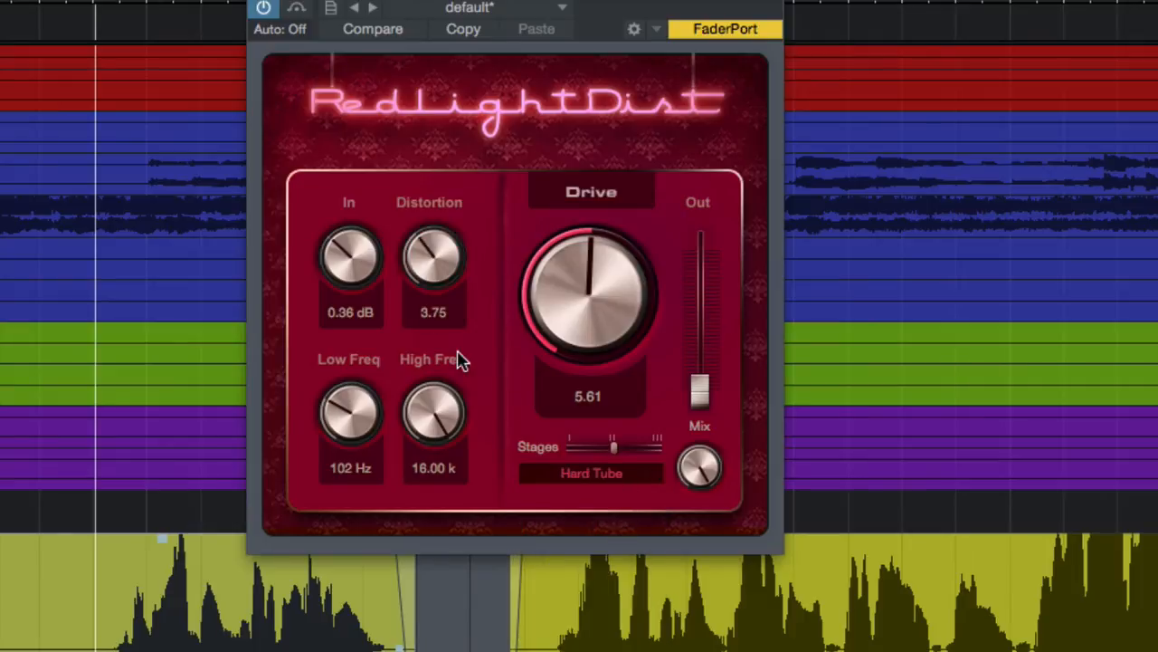
mouse_move(432, 256)
mouse_down()
mouse_move(408, 160)
mouse_move(422, 241)
mouse_move(446, 286)
mouse_move(413, 121)
mouse_move(435, 251)
mouse_up()
drag(597, 281, 700, 380)
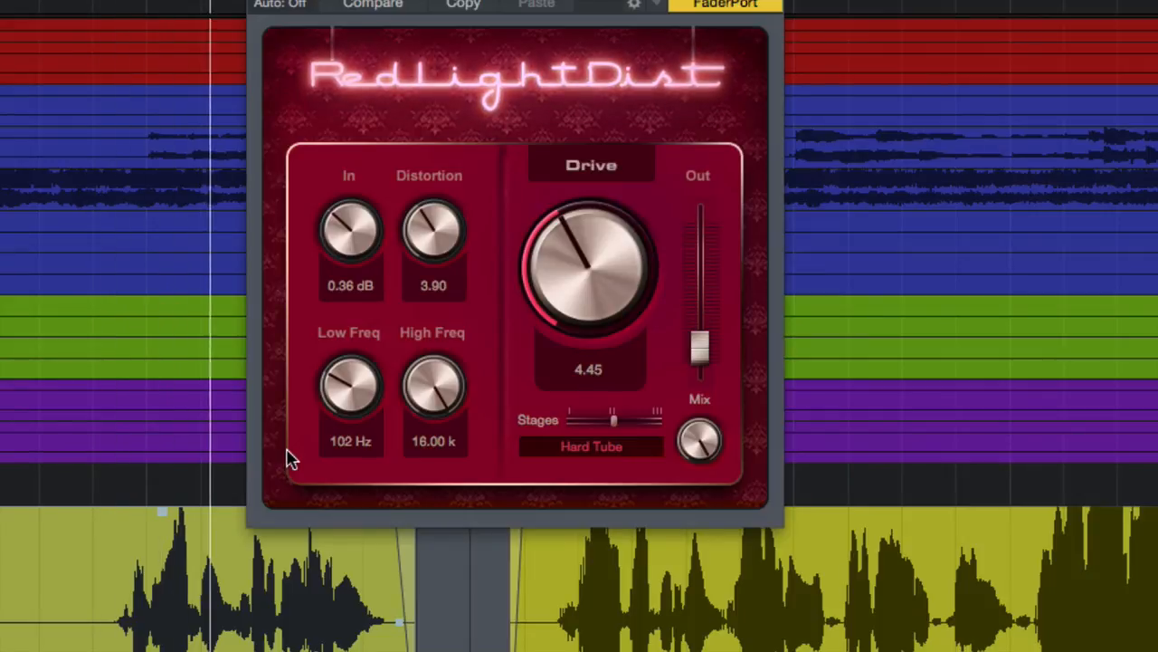
Switch the distortion type to Soft Tube and lower the Low Freq to 42.1 Hz.
click(591, 446)
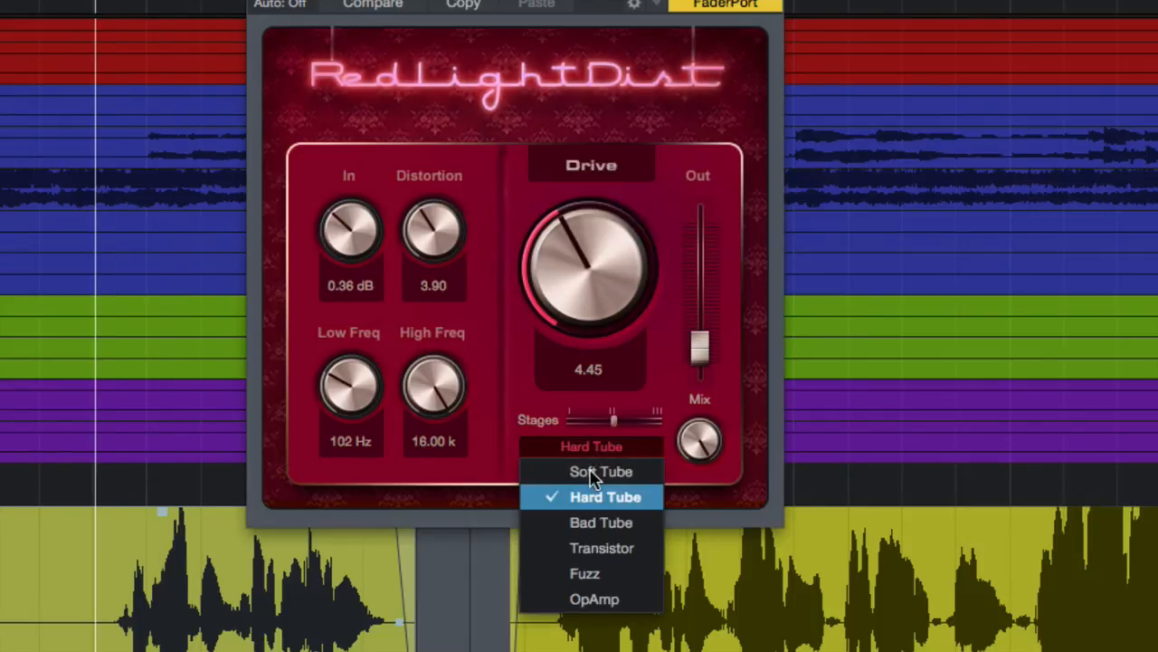
click(592, 472)
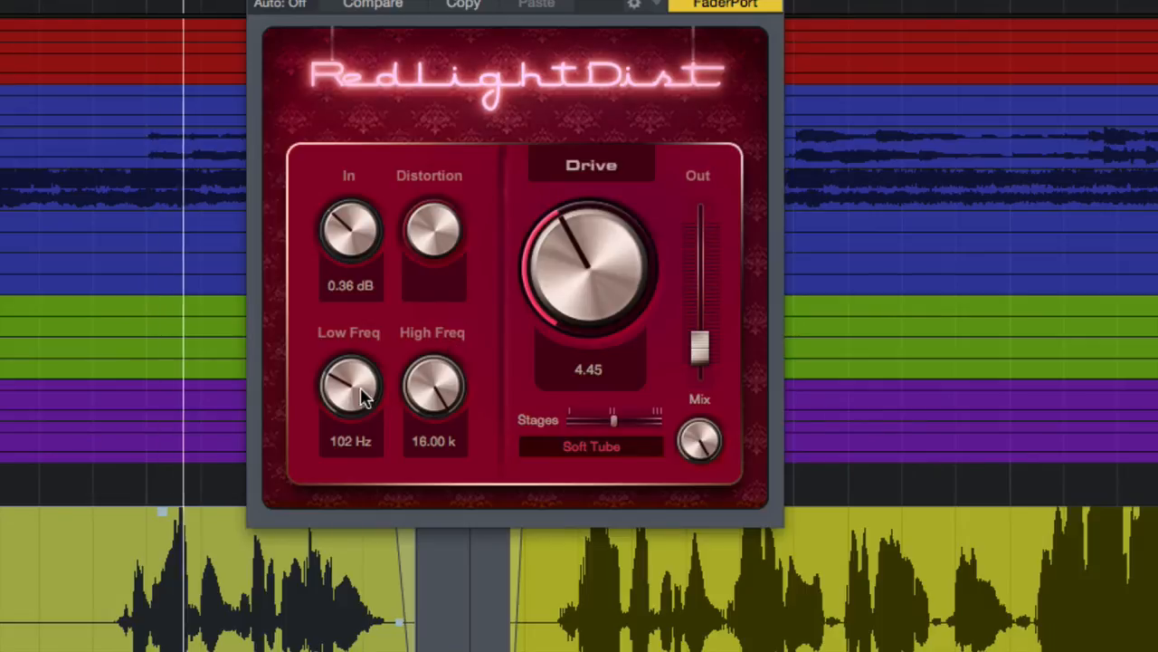
drag(356, 388, 356, 432)
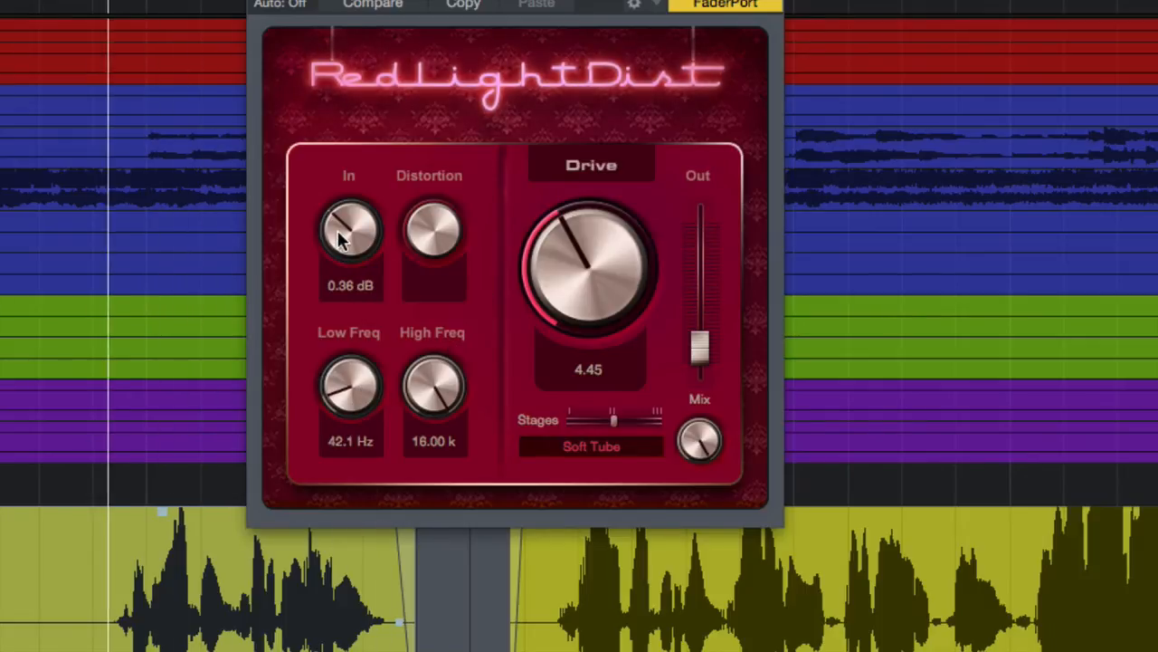
Increase In to 7.74 dB and Drive to 8.42, and set the Low Freq to 111 Hz.
drag(588, 240, 584, 145)
drag(360, 250, 354, 186)
drag(579, 242, 609, 289)
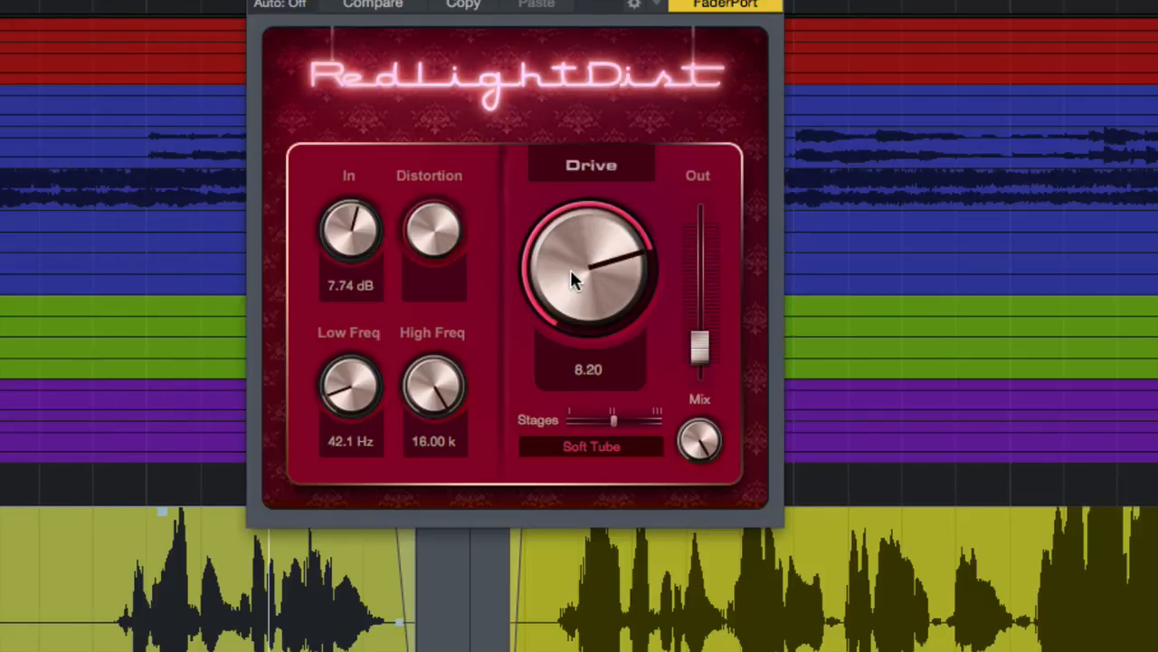
drag(571, 281, 570, 264)
mouse_move(349, 387)
mouse_down()
mouse_move(367, 338)
mouse_move(388, 370)
mouse_move(350, 379)
mouse_up()
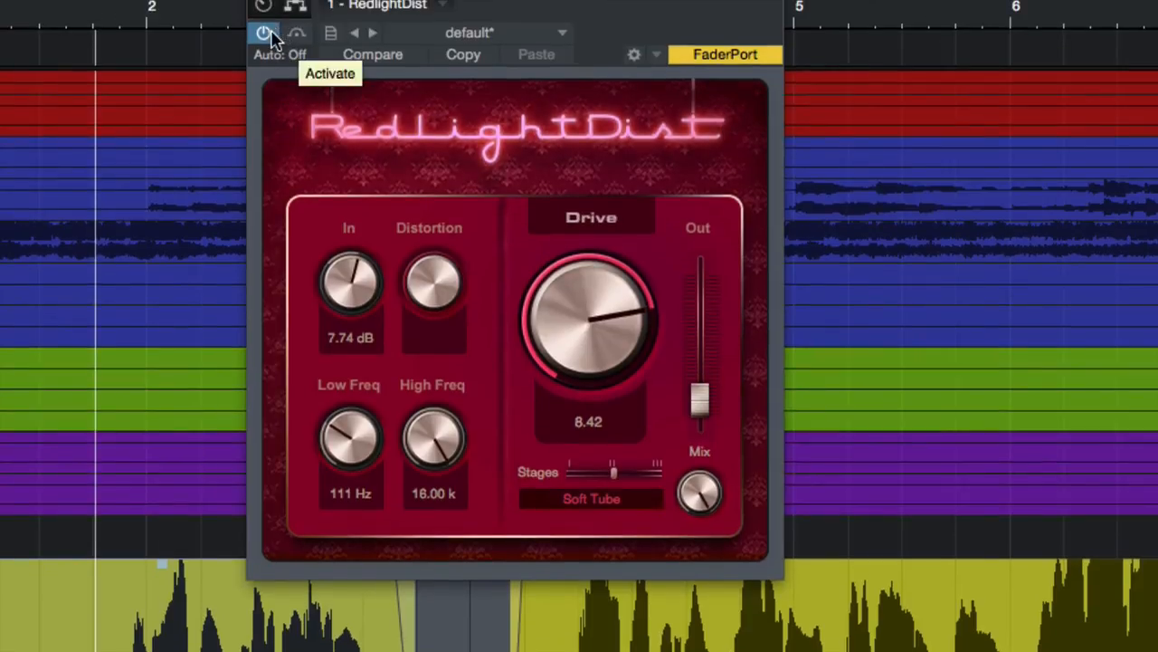
Bypass RedlightDist during playback to compare the dry vocal, and reactivate it.
click(263, 32)
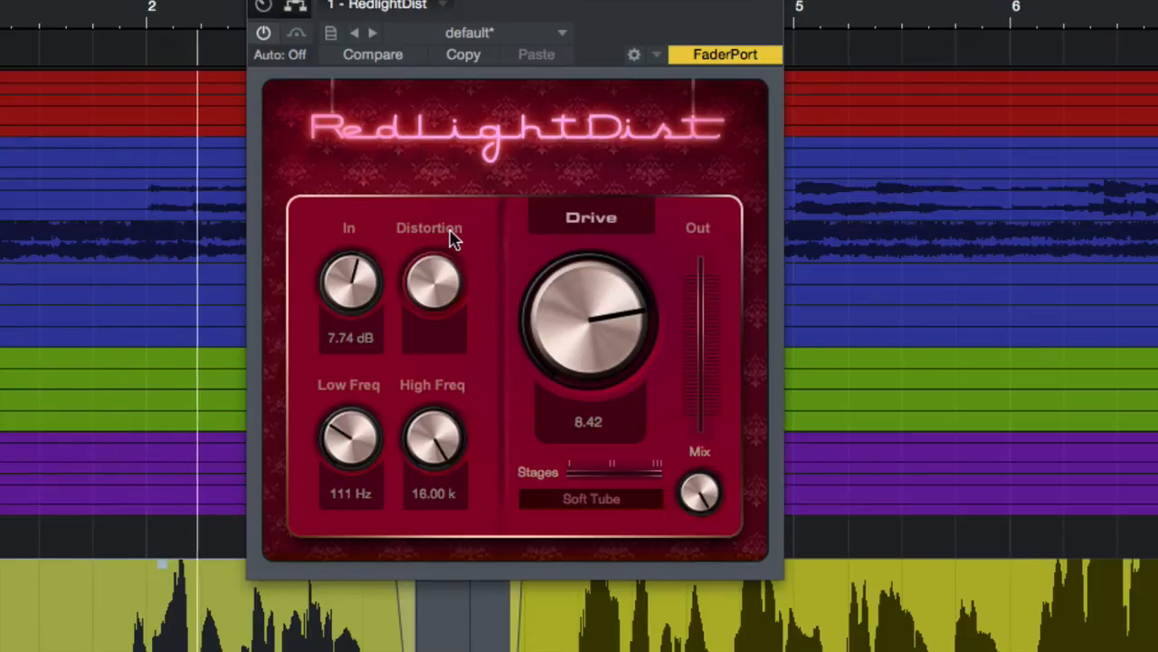
click(263, 34)
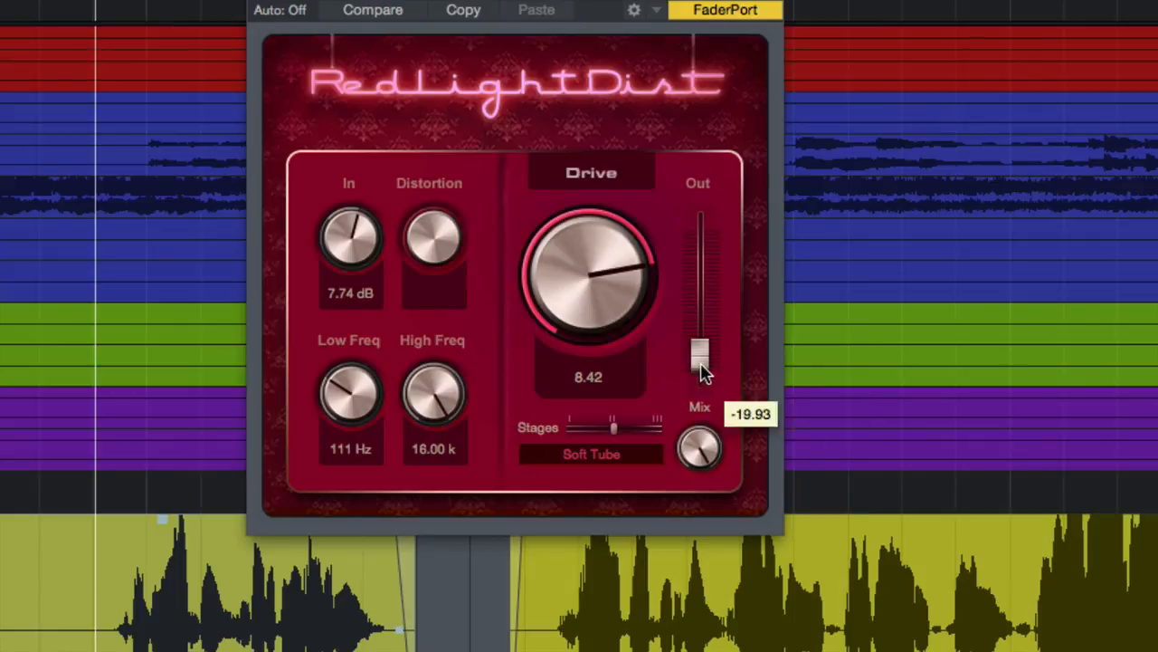
Try different wet/dry blends, settling on a Drive of 10.45 with the Mix at 9.0%.
drag(700, 442, 701, 316)
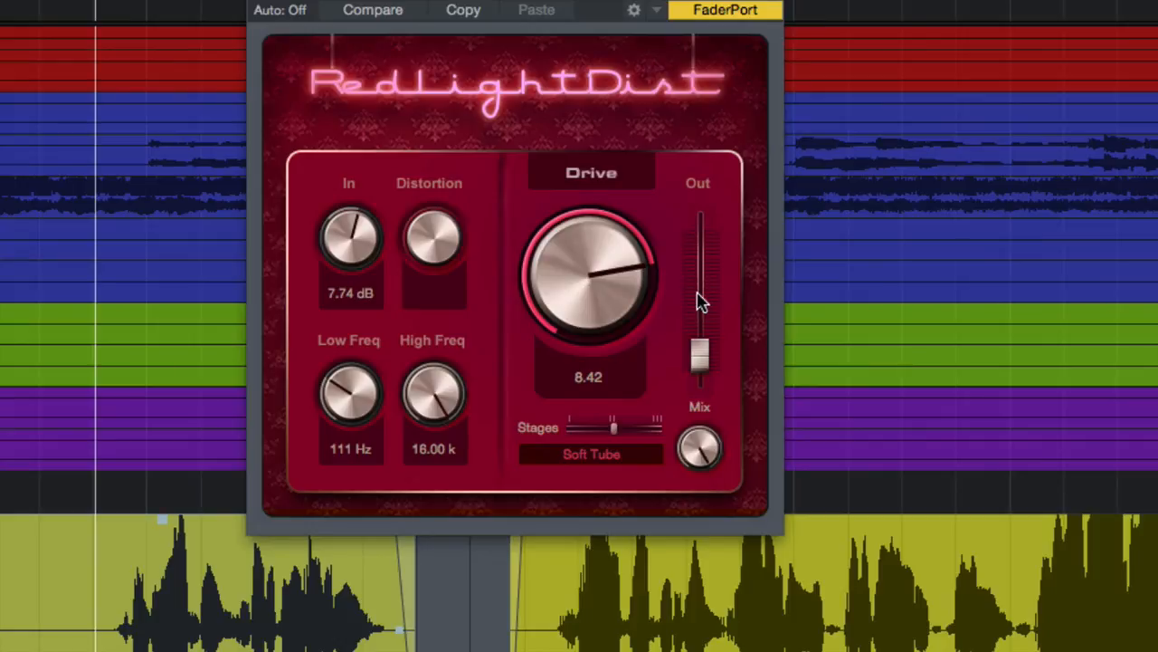
drag(699, 444, 699, 561)
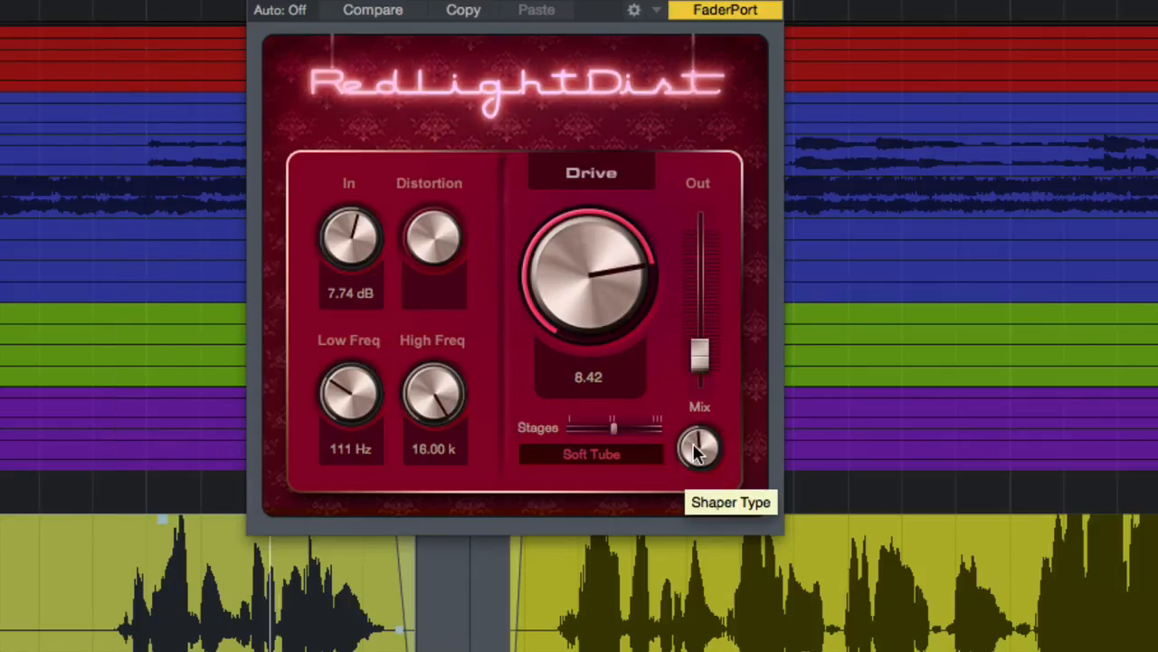
drag(704, 439, 711, 488)
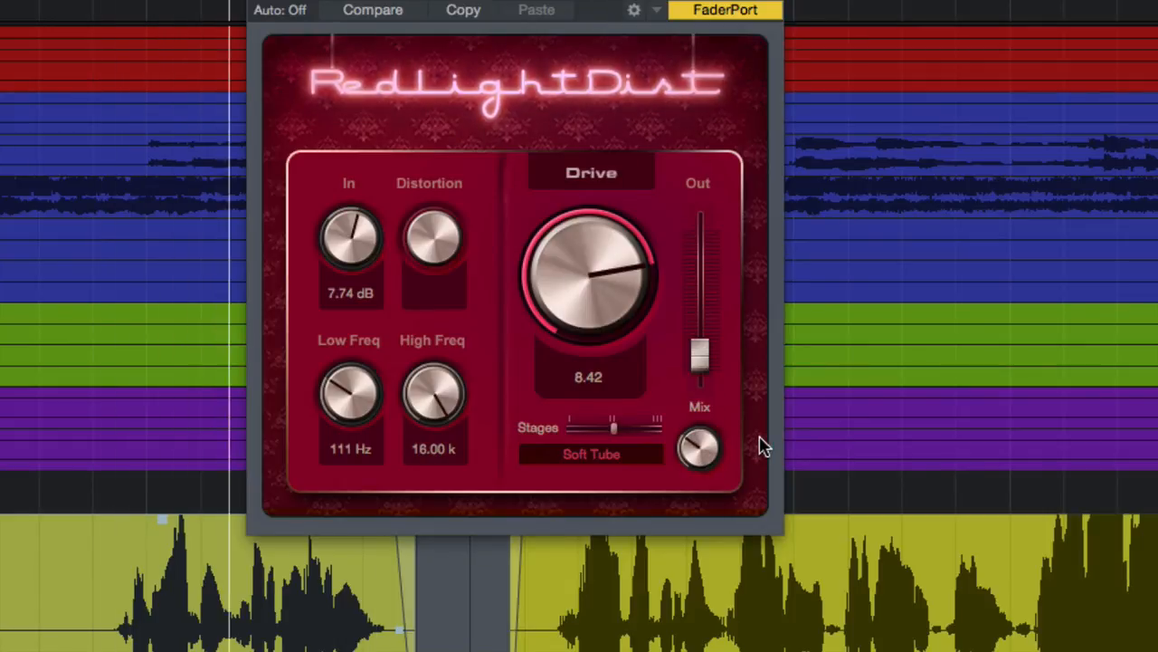
drag(693, 453, 697, 486)
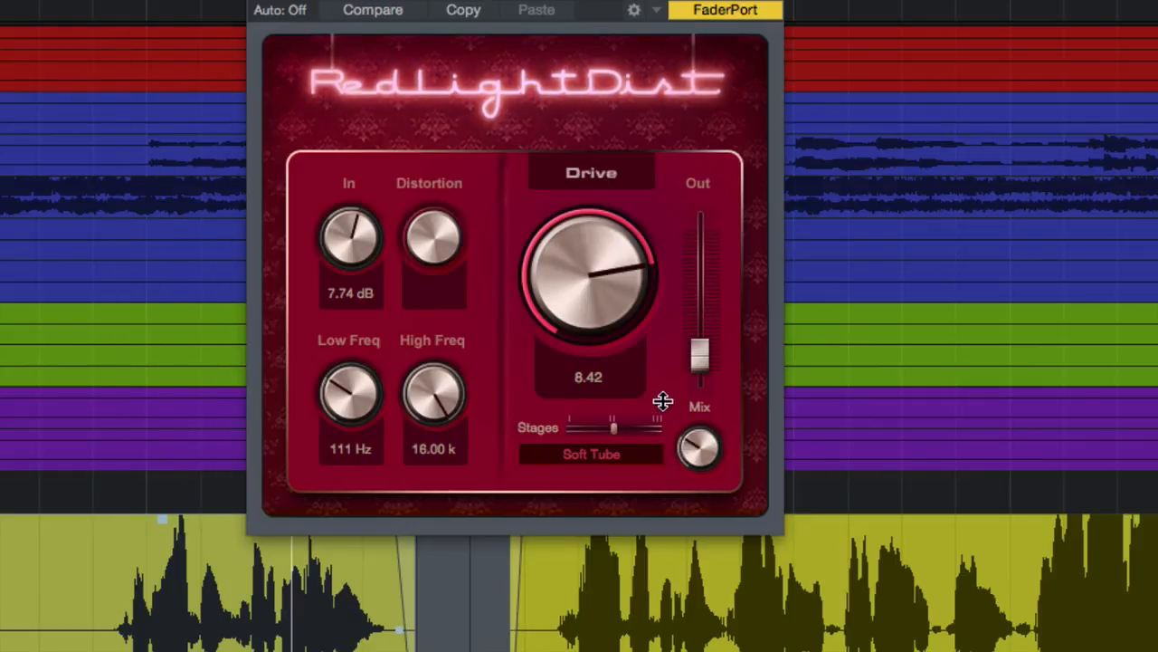
drag(613, 273, 610, 223)
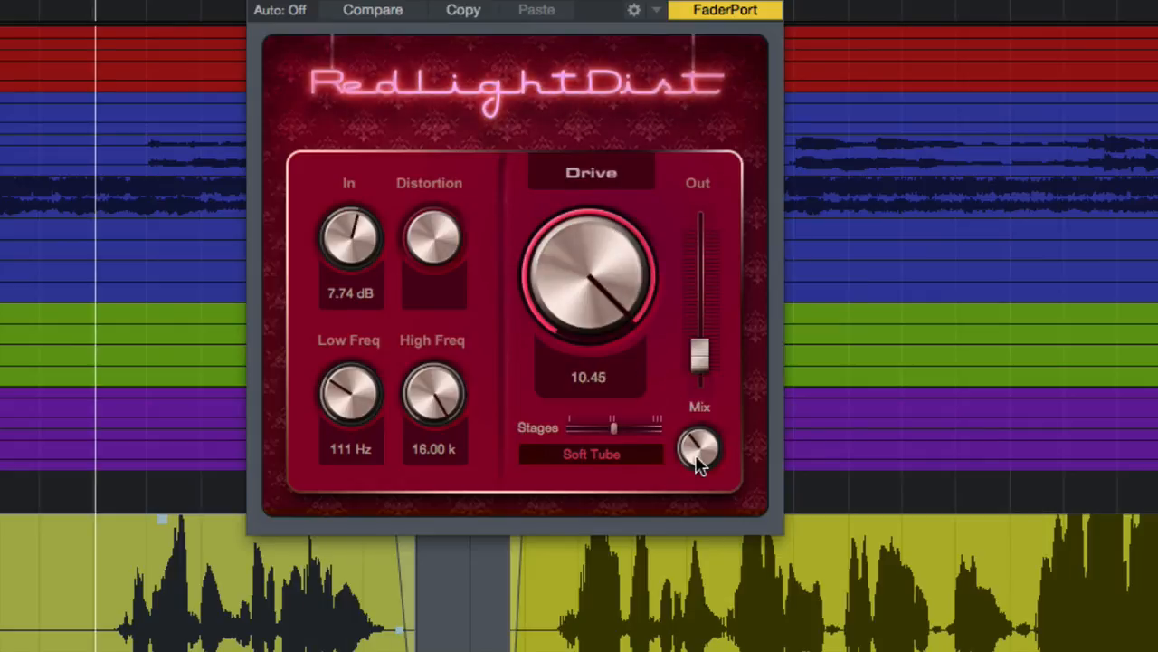
drag(693, 447, 694, 512)
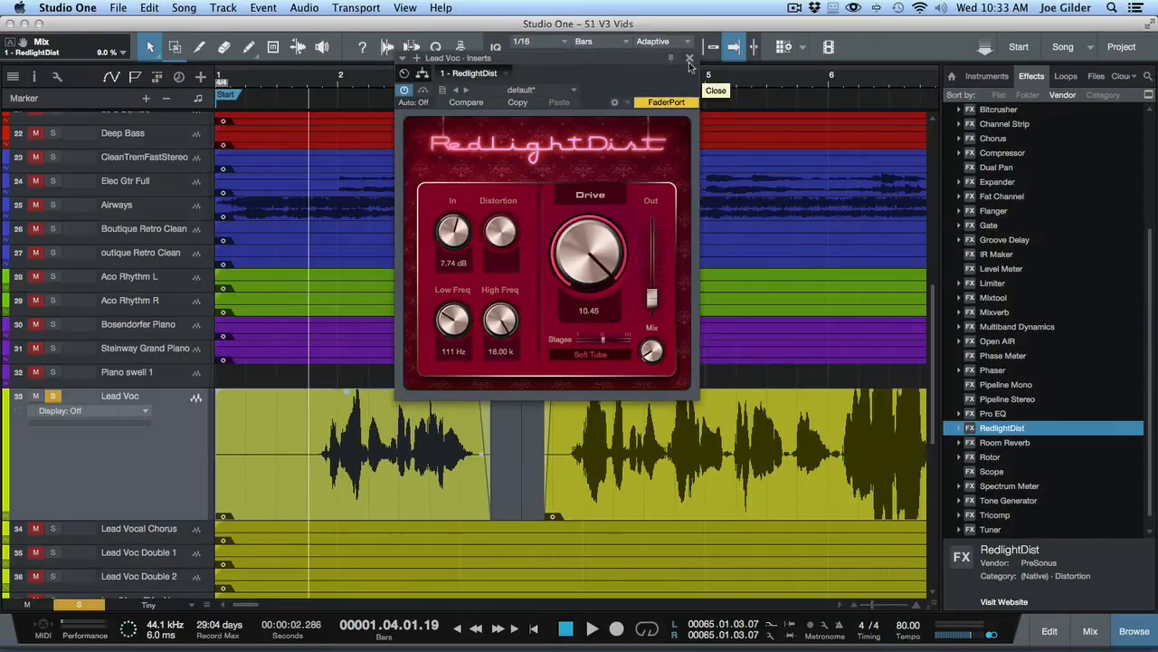
Close the effect window and browser, and remove RedlightDist from the Lead Voc channel's inserts in the mixer.
click(689, 60)
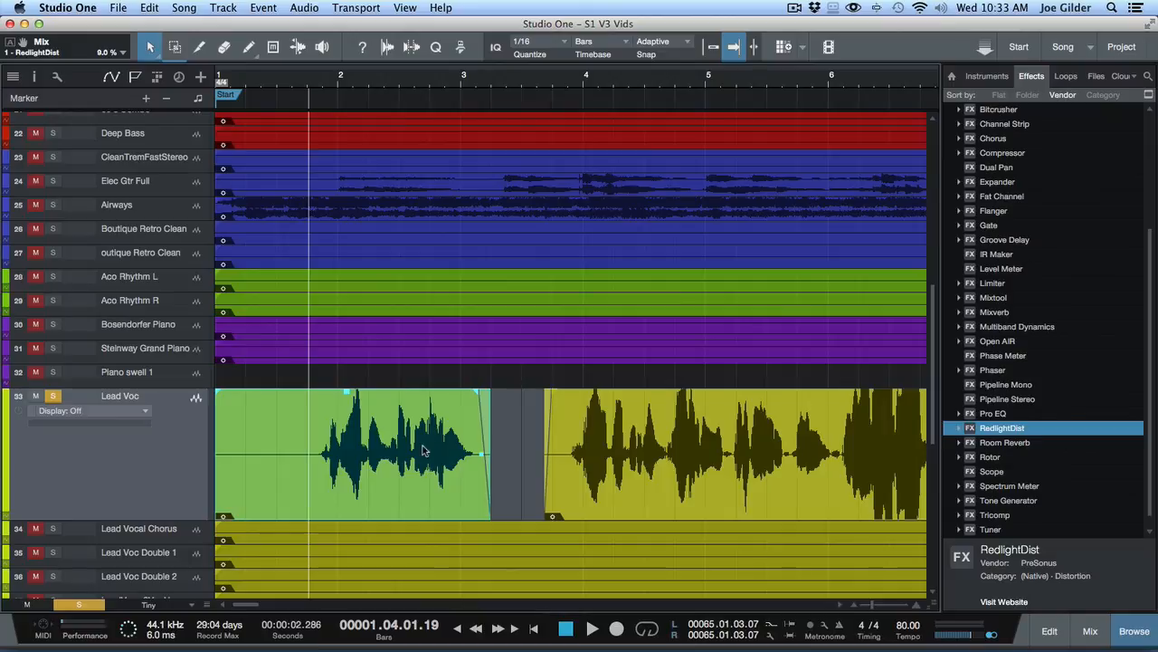
key(F5)
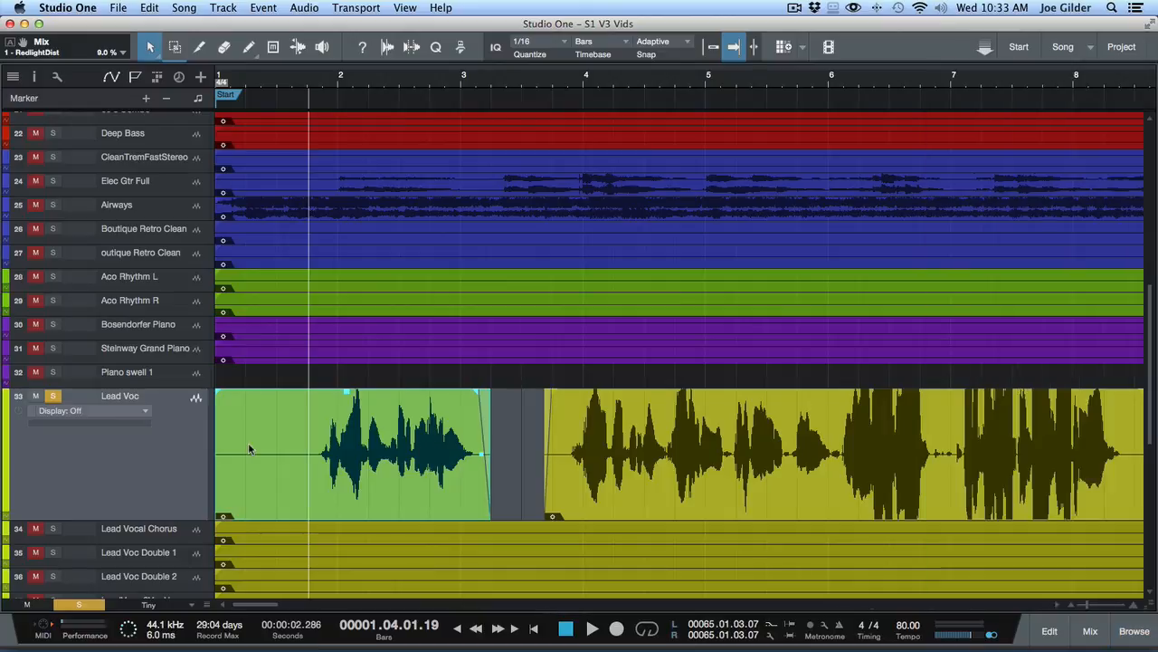
key(F3)
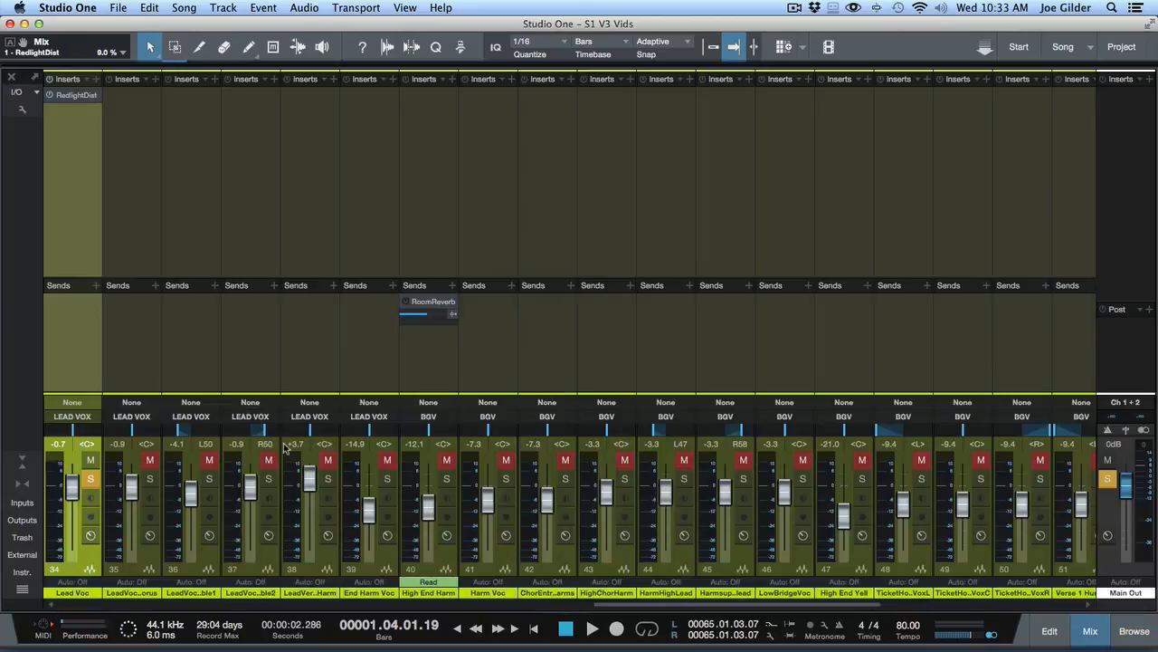
scroll(741, 222, right, 10)
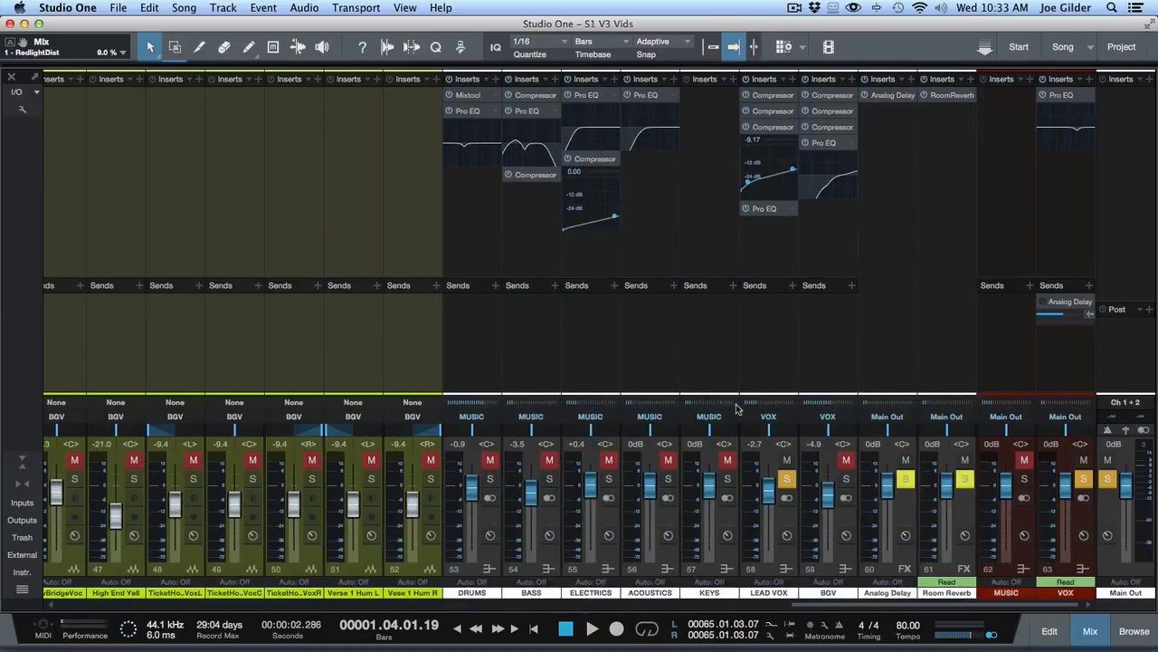
scroll(355, 213, left, 15)
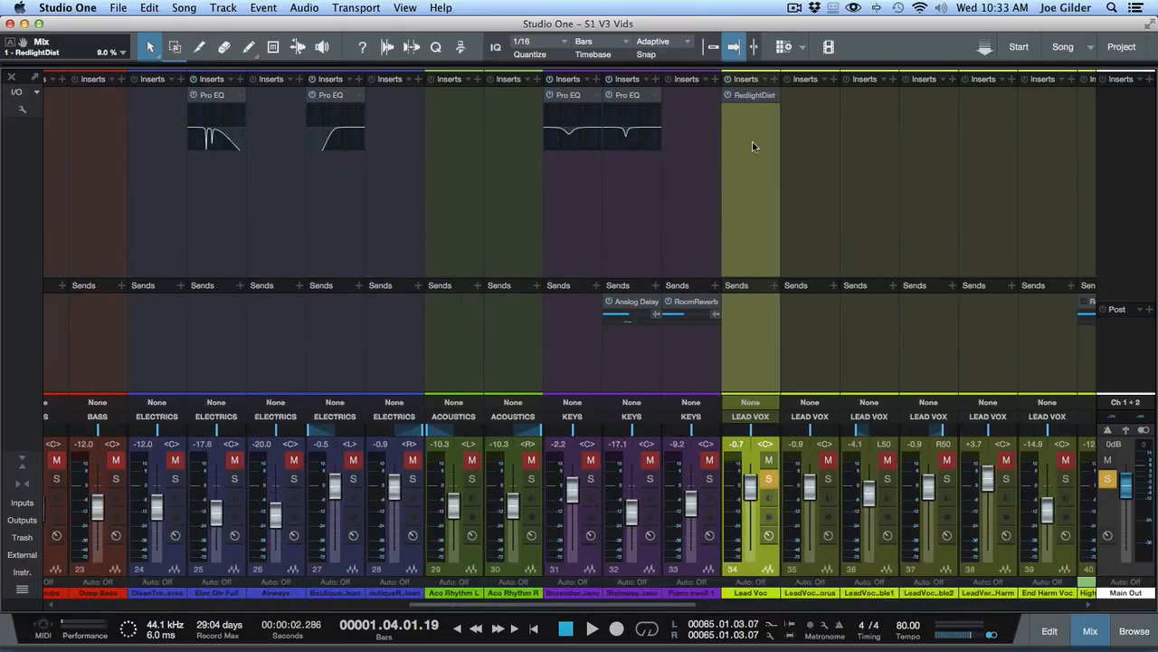
right_click(751, 99)
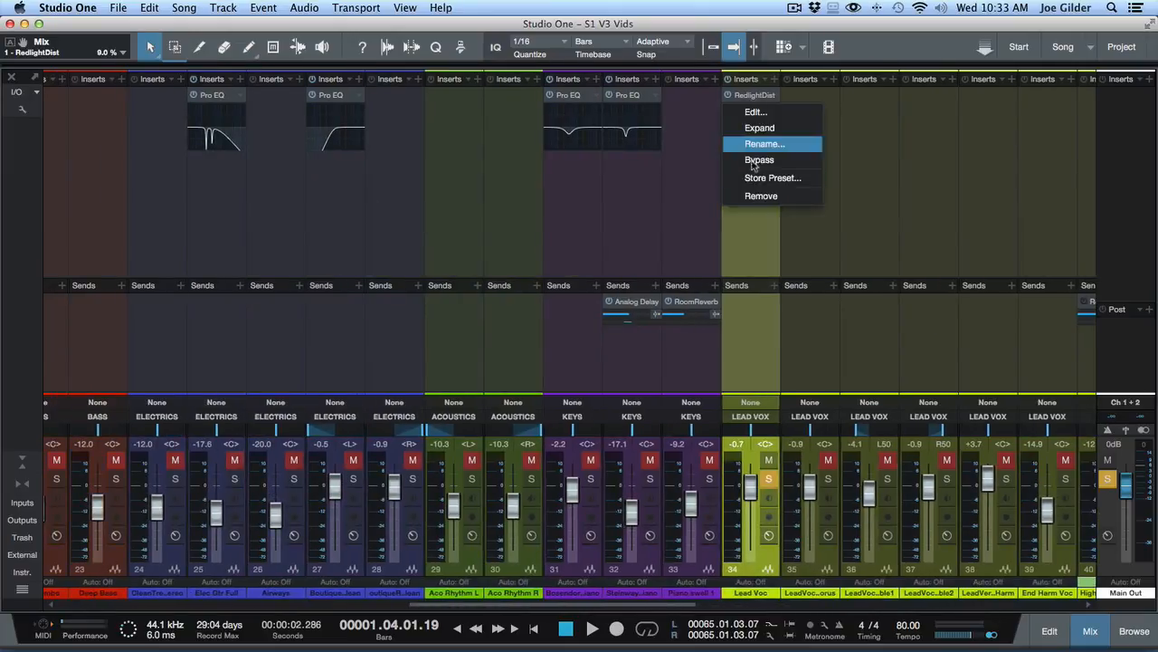
click(751, 196)
Return to the arrangement, showing about 45 bars, and turn off solo on the Lead Voc track.
key(F3)
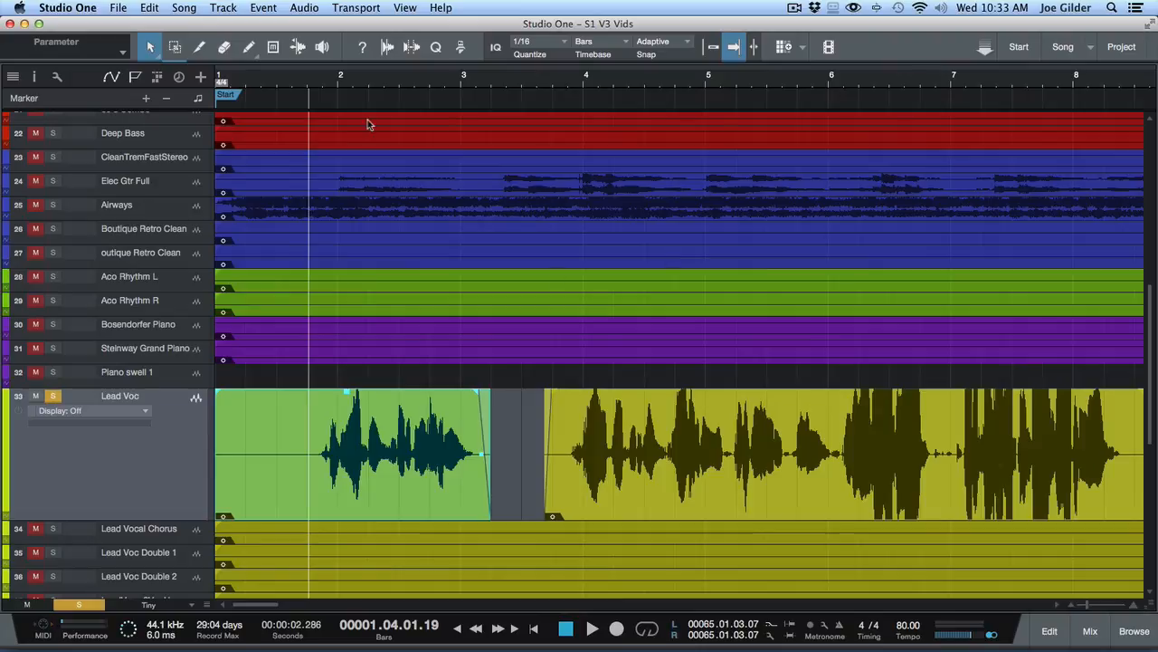
drag(347, 81, 341, 47)
click(53, 396)
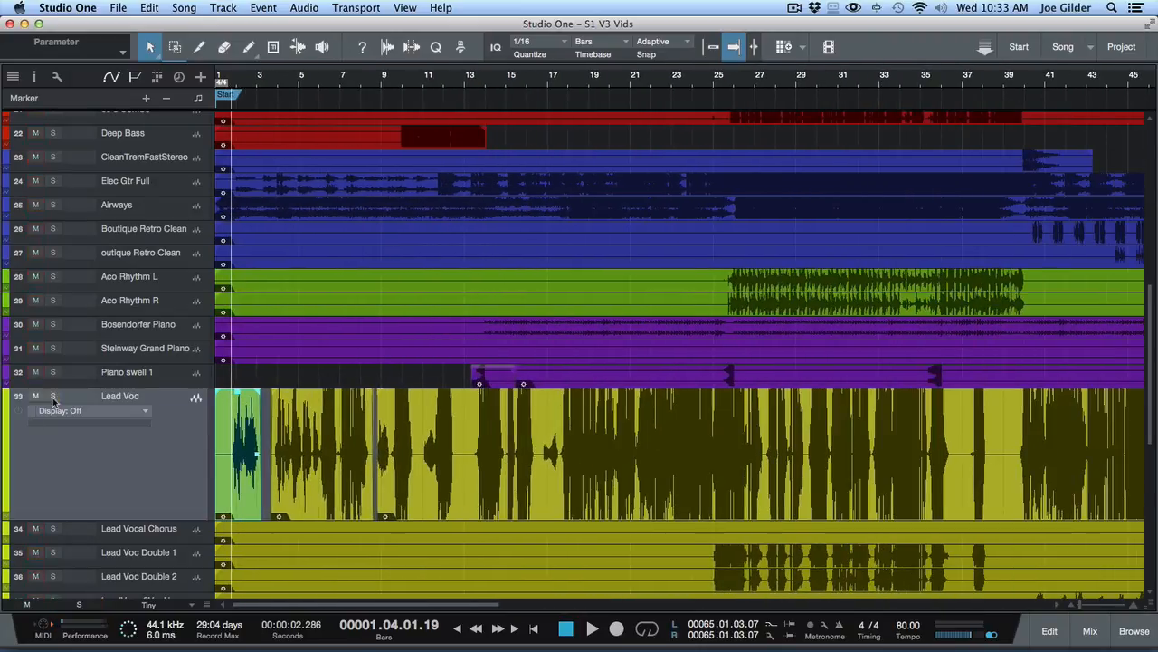